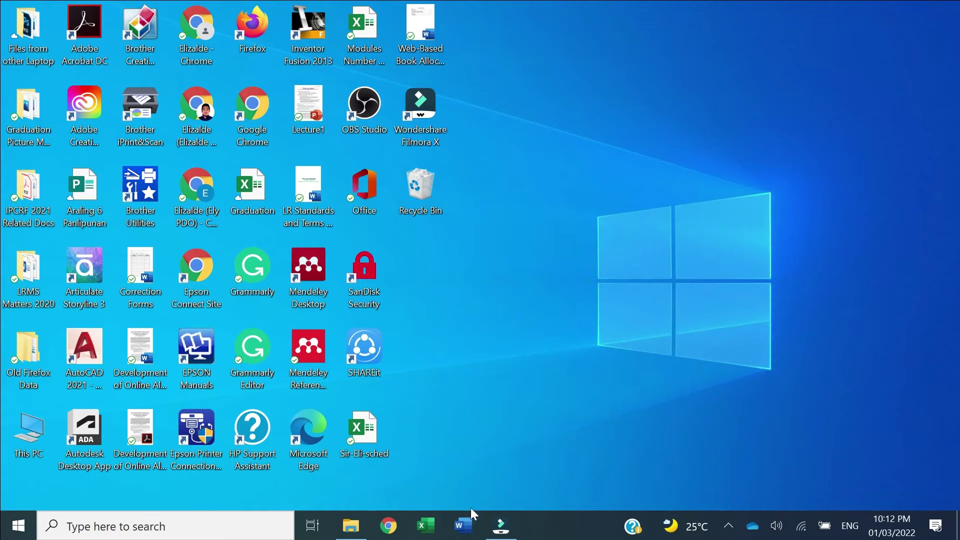
# Launch Word from the taskbar and start a new blank document
pyautogui.click(463, 525)
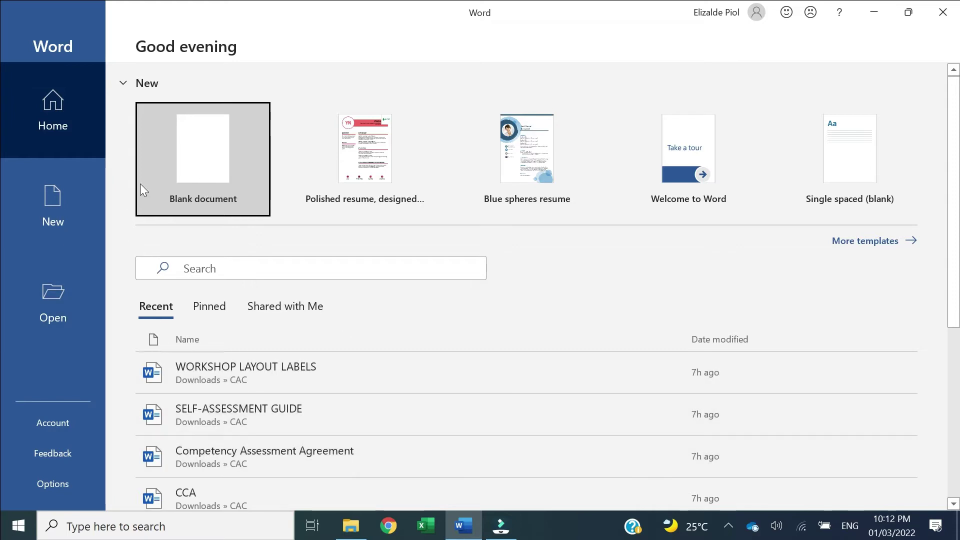
pyautogui.click(197, 155)
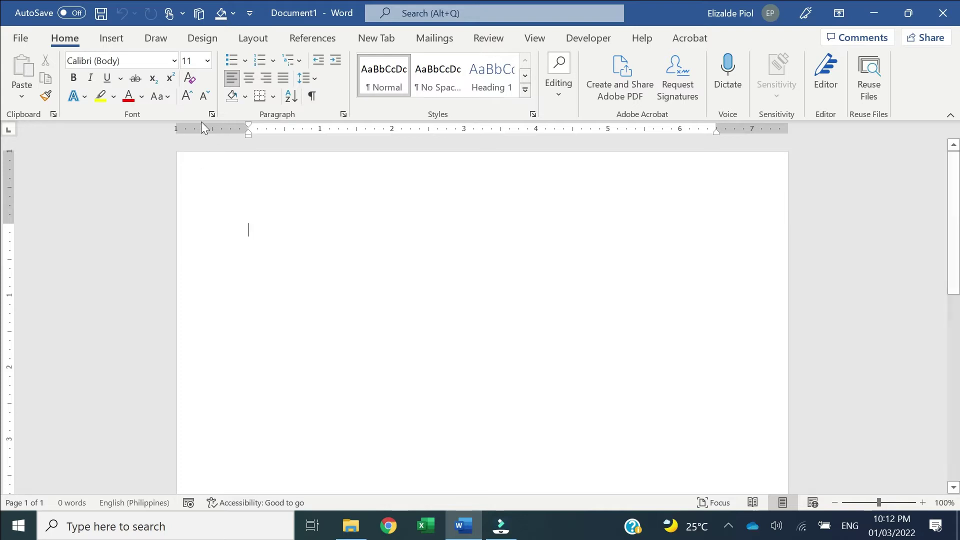
# Go to the Account page via File > More in Backstage
pyautogui.click(21, 41)
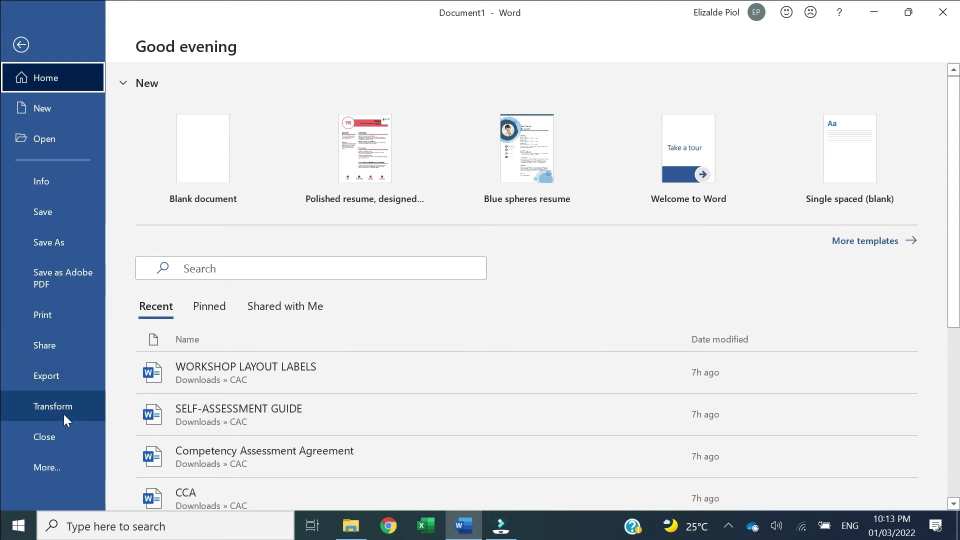
pyautogui.click(60, 467)
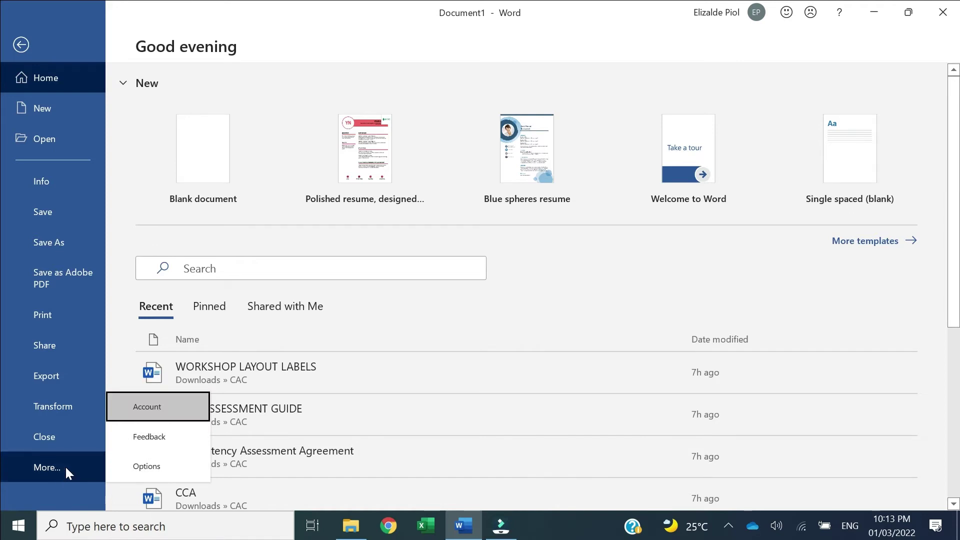
pyautogui.click(173, 413)
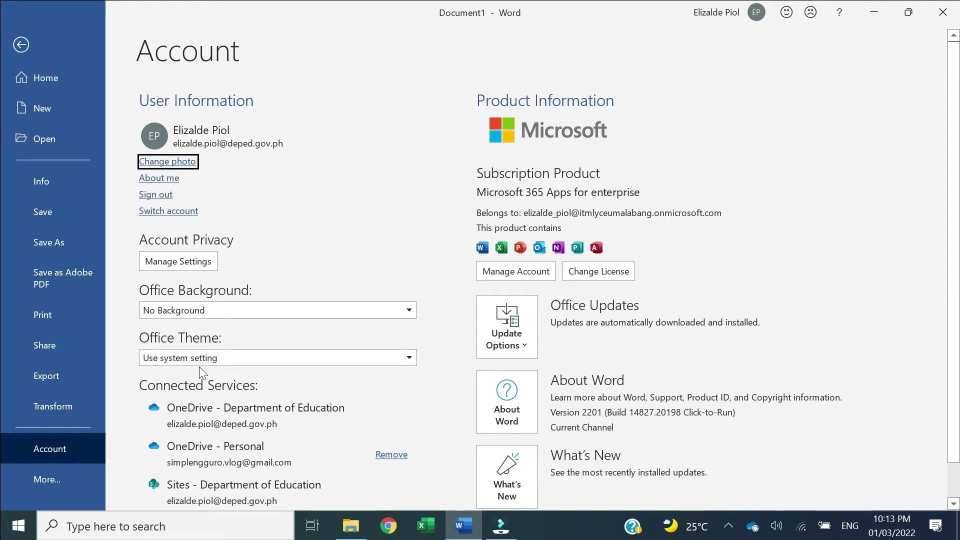
# Preview the Colorful, Dark Gray, Black and White Office themes, then apply Black
pyautogui.click(406, 359)
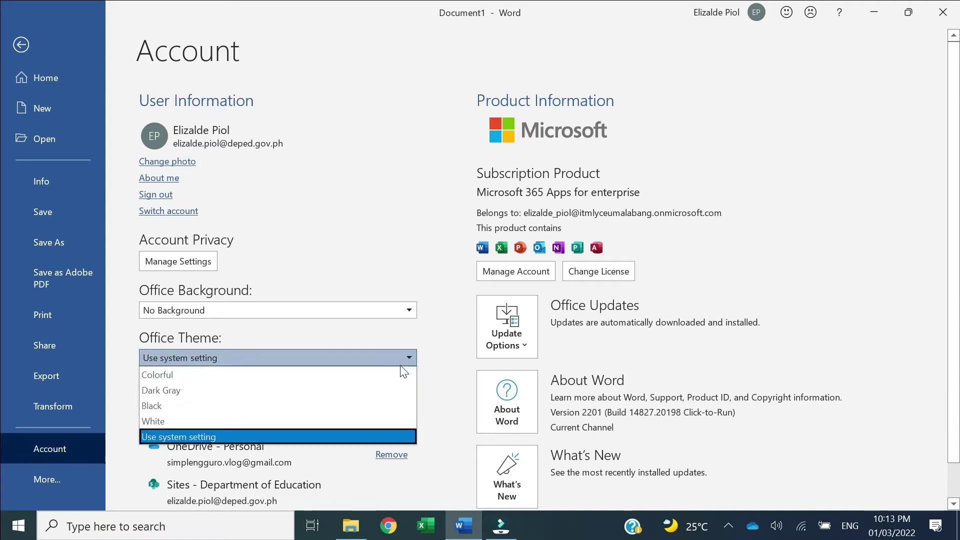
pyautogui.click(396, 375)
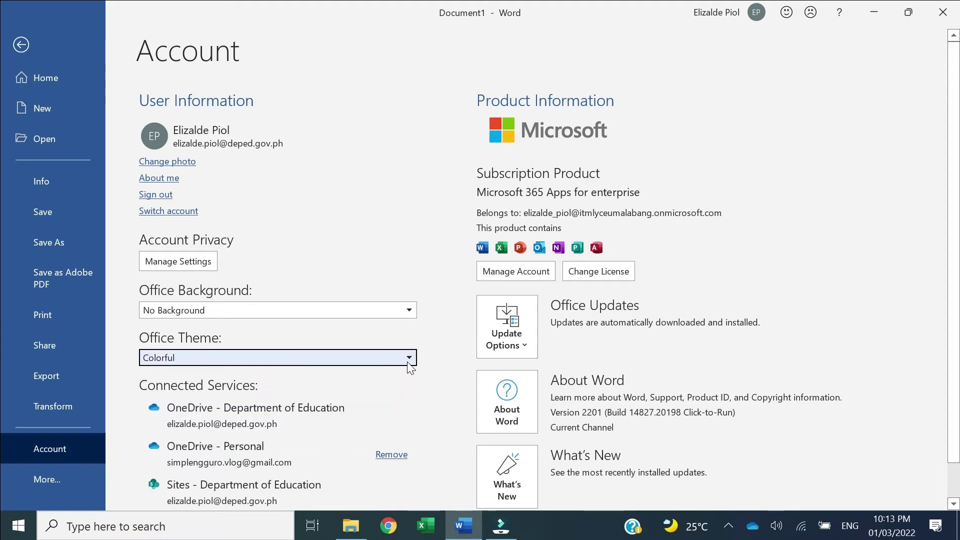
pyautogui.click(409, 359)
pyautogui.click(368, 392)
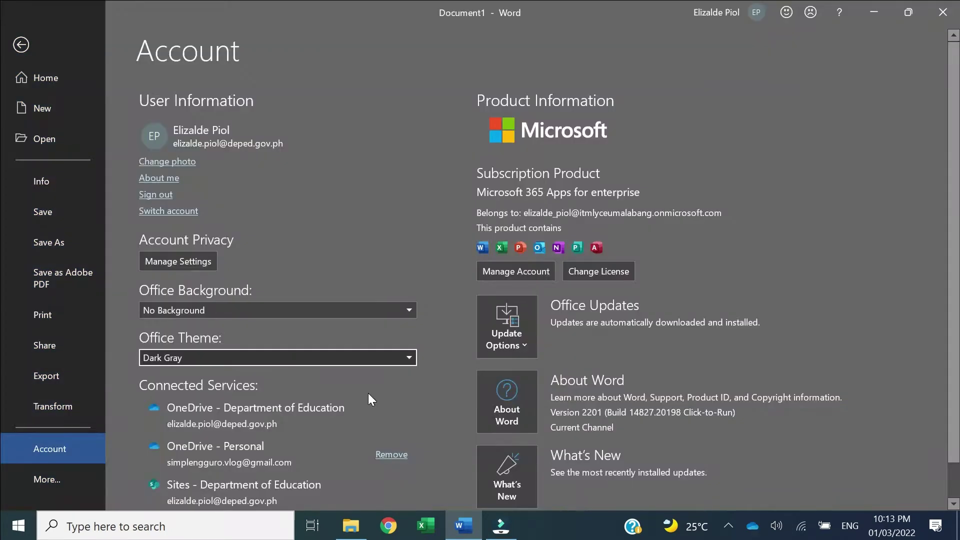
pyautogui.click(406, 359)
pyautogui.click(348, 405)
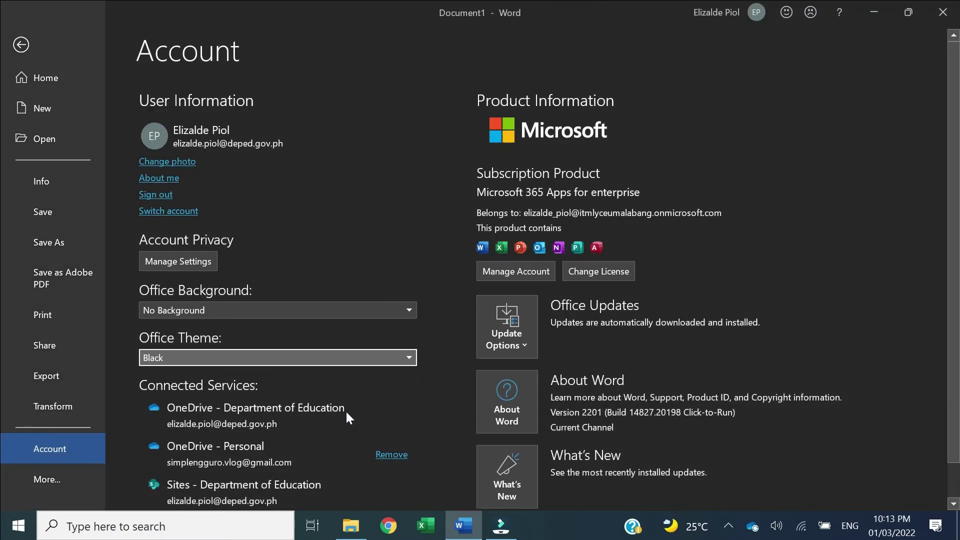
pyautogui.click(380, 368)
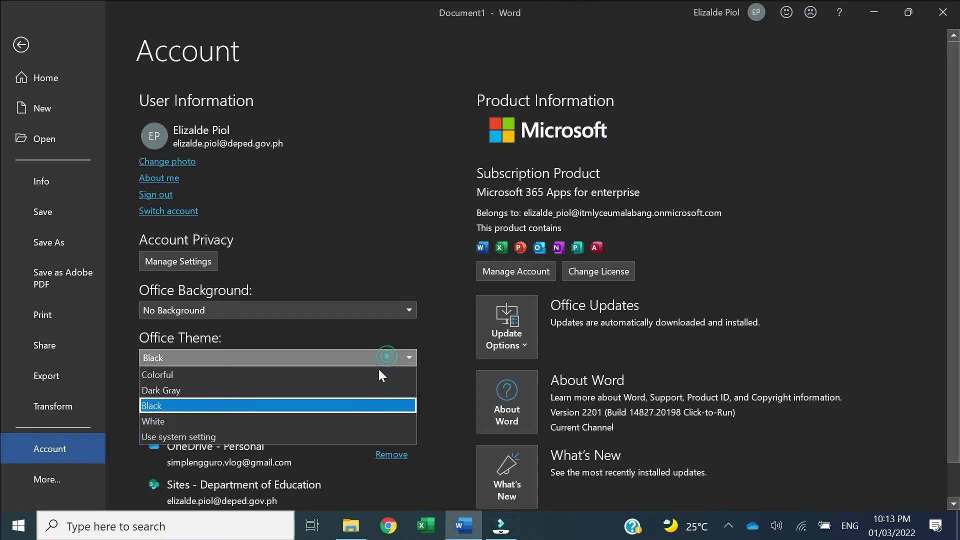
pyautogui.click(350, 421)
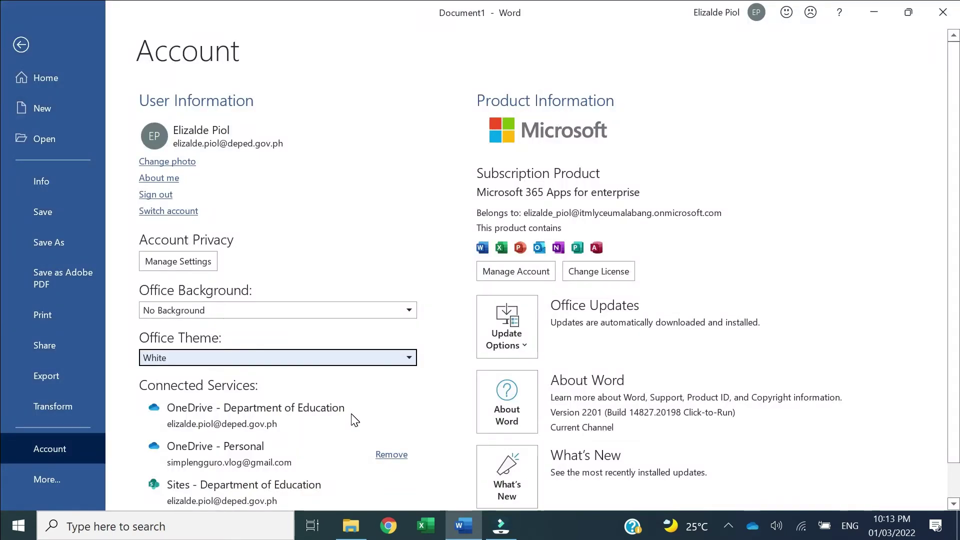
pyautogui.click(379, 361)
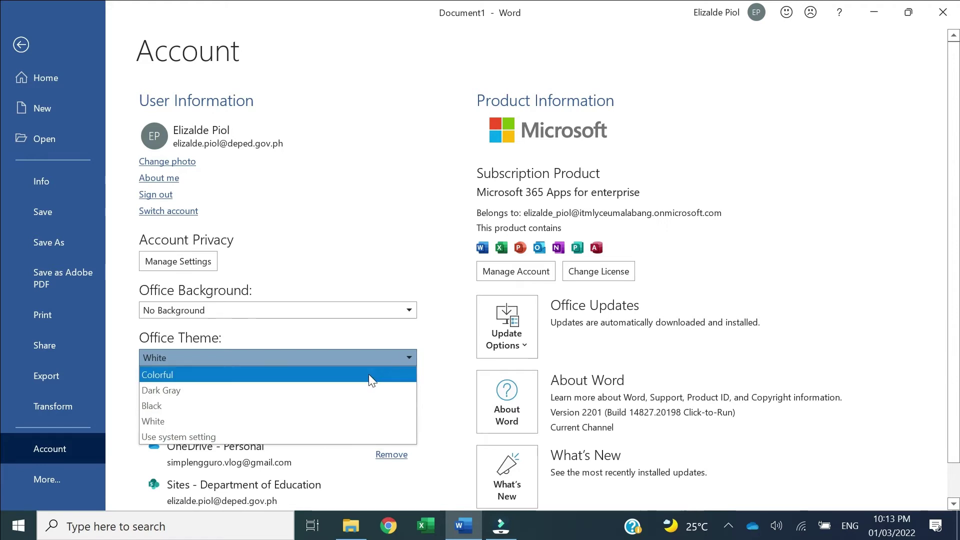
pyautogui.click(352, 404)
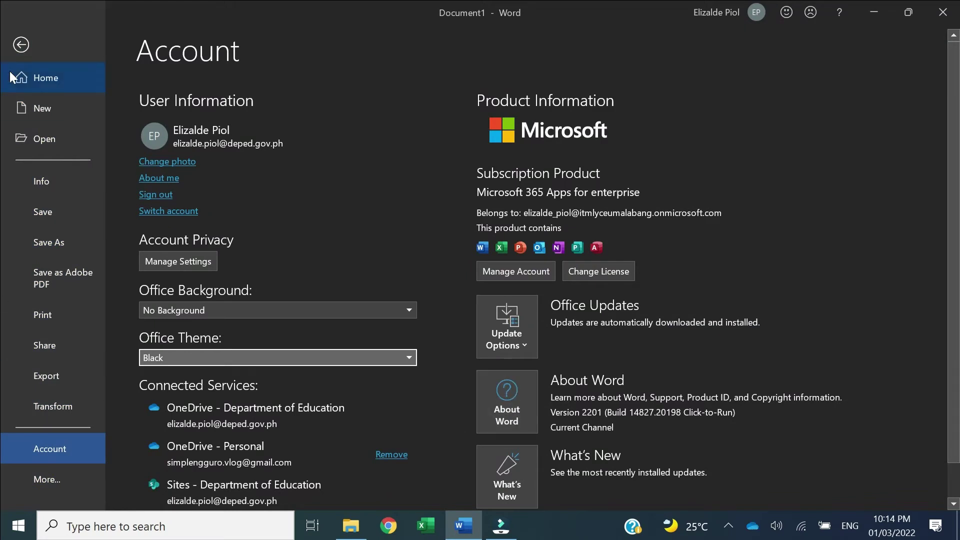
# Exit Backstage to the empty document, now shown in the Black theme
pyautogui.click(21, 45)
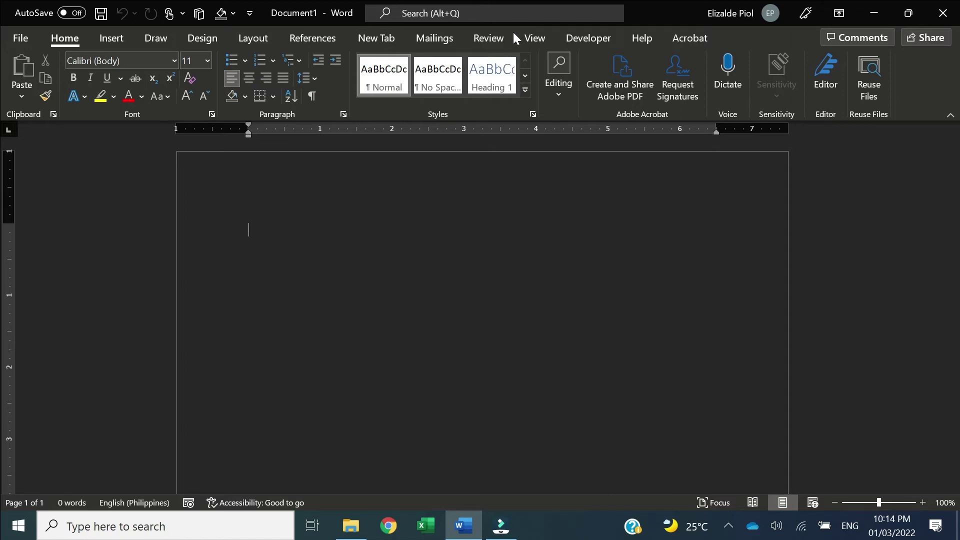
# Bring up the View tab's document viewing and page movement options
pyautogui.click(523, 42)
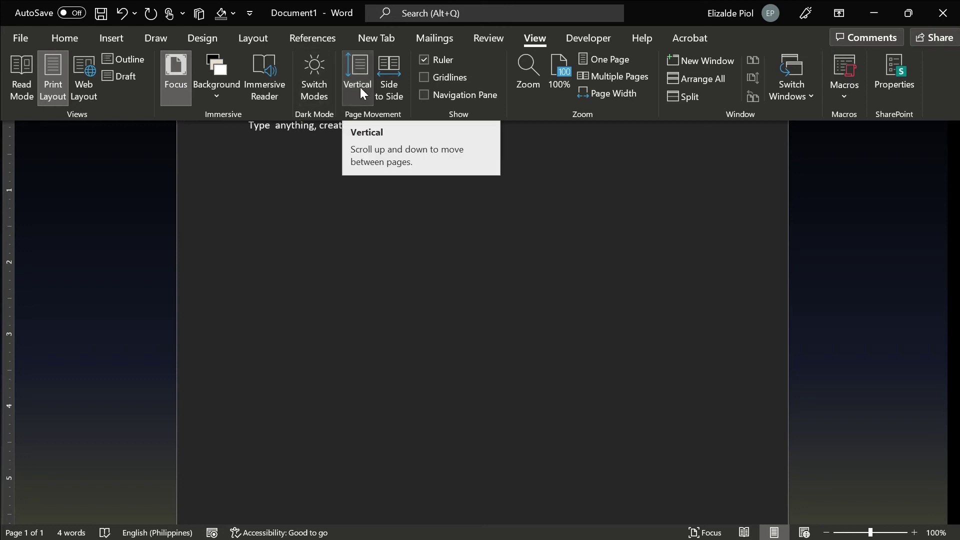
pyautogui.click(217, 96)
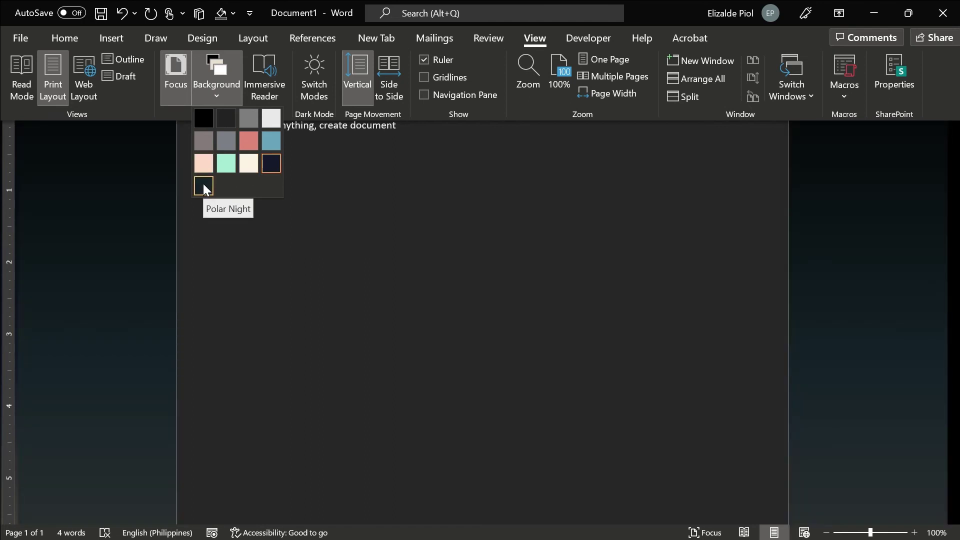
pyautogui.click(203, 186)
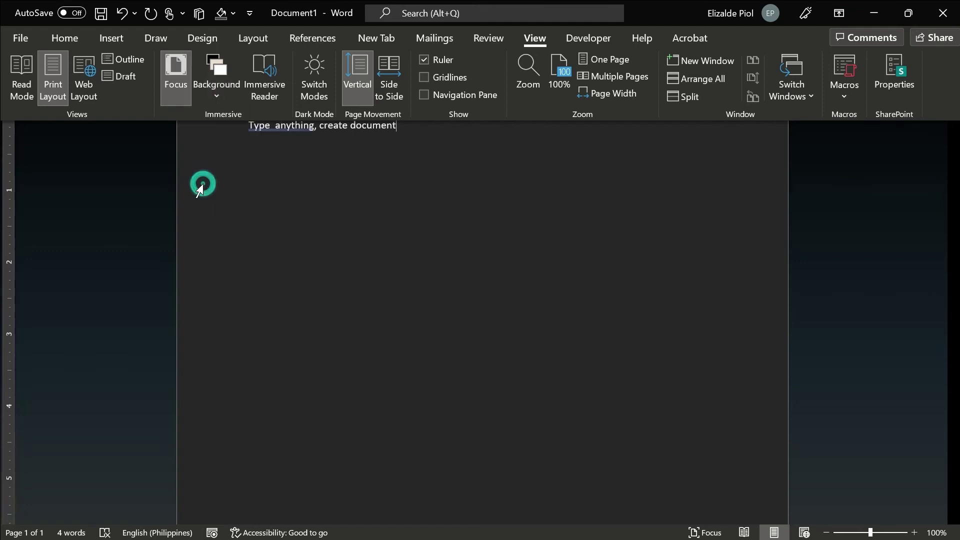
pyautogui.click(322, 71)
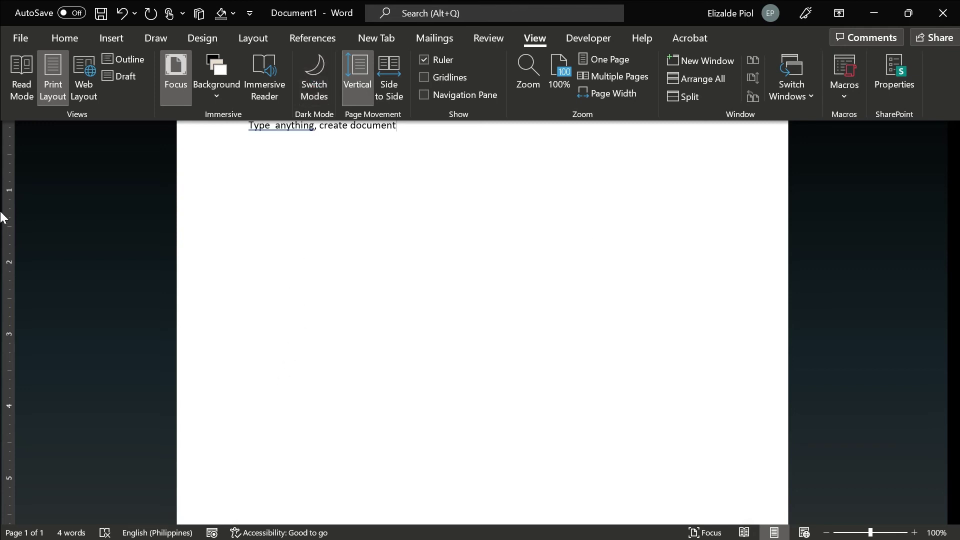
# Switch to dark pages, enter full-screen Focus view, and reveal the ribbon again
pyautogui.click(309, 83)
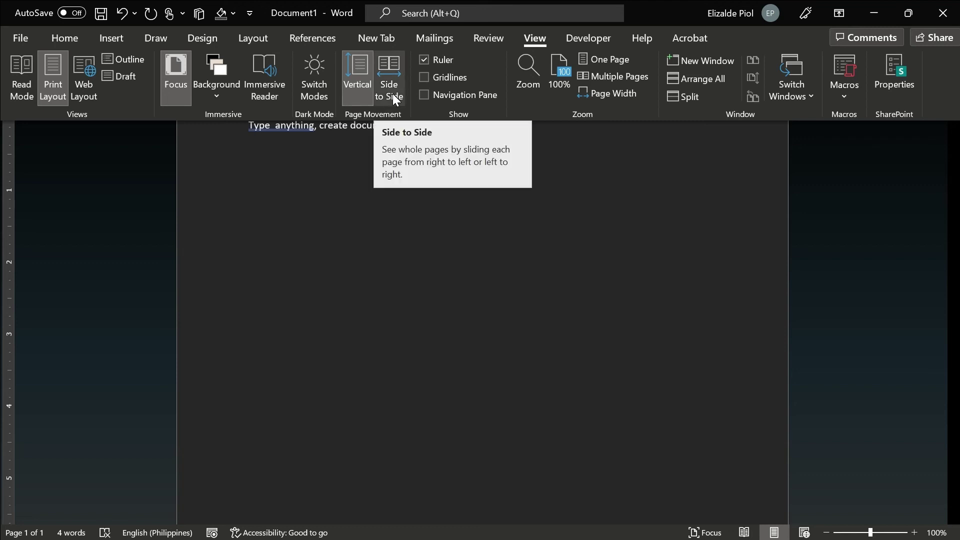
pyautogui.click(343, 125)
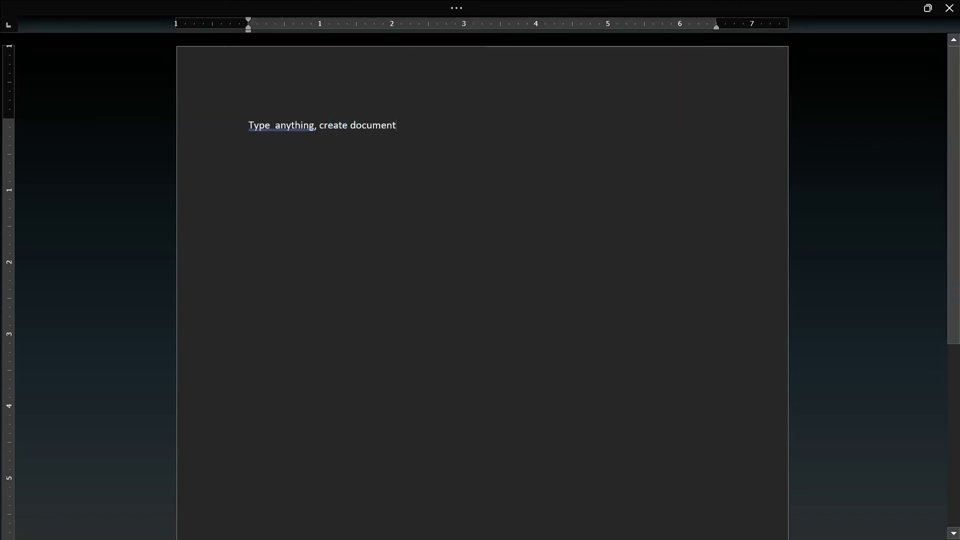
pyautogui.press('Return')
pyautogui.press('Return')
pyautogui.press('Return')
pyautogui.press('Return')
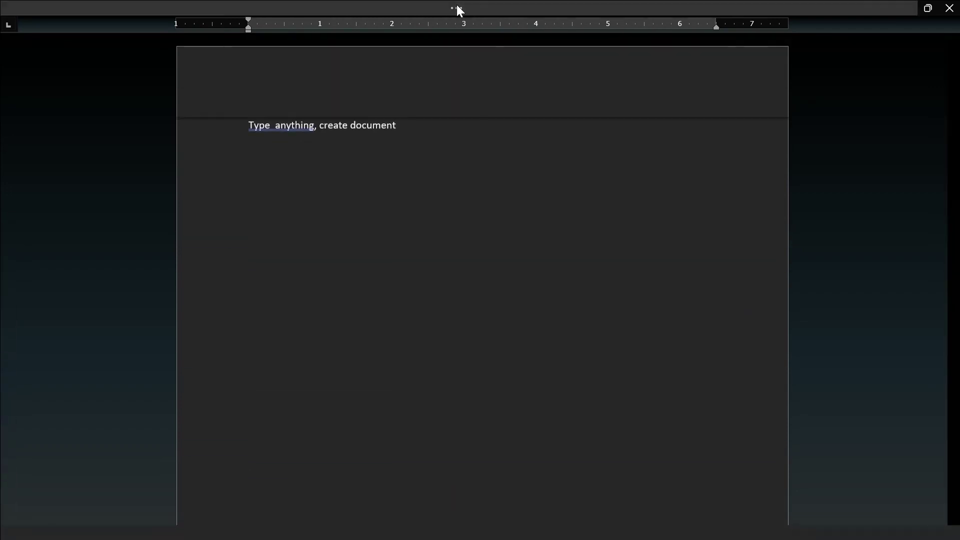
pyautogui.click(457, 6)
# Use Side to Side page movement and replace page two's gibberish with the relaxed-eyes sentence
pyautogui.click(394, 86)
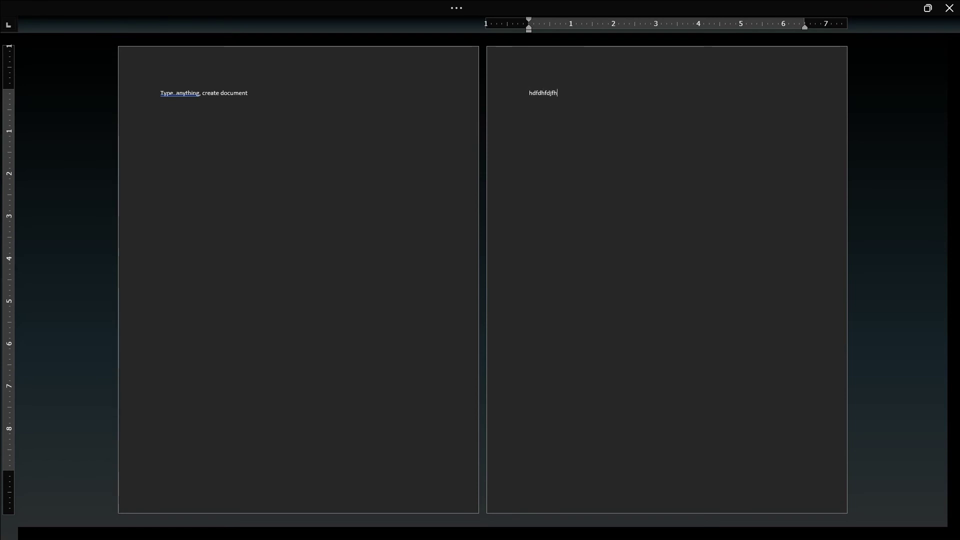
pyautogui.press('BackSpace')
pyautogui.press('BackSpace')
pyautogui.press('BackSpace')
pyautogui.press('BackSpace')
pyautogui.press('BackSpace')
pyautogui.press('BackSpace')
pyautogui.press('BackSpace')
pyautogui.press('BackSpace')
pyautogui.write('ype an')
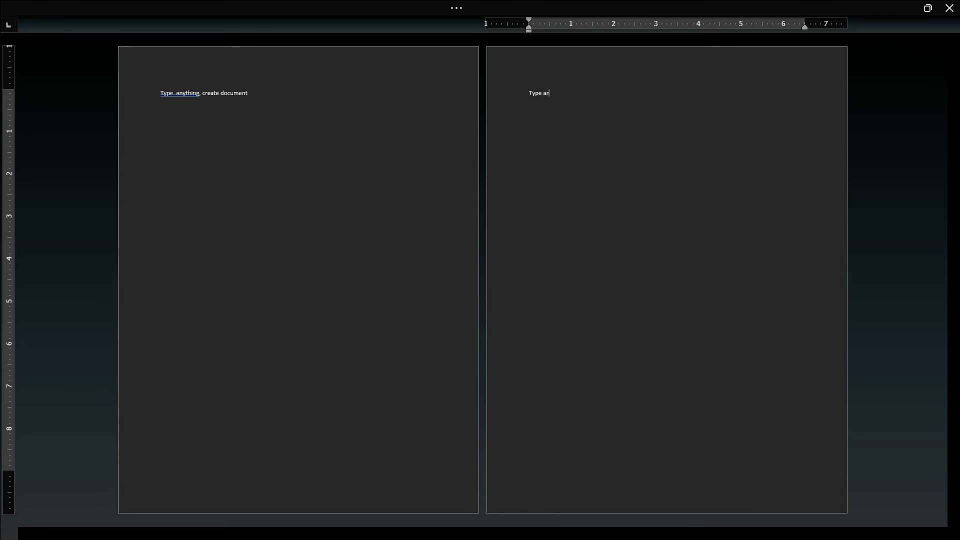
pyautogui.write('ything, cr')
pyautogui.write('eate')
pyautogui.press('BackSpace')
pyautogui.write('cument')
pyautogui.write(', and you')
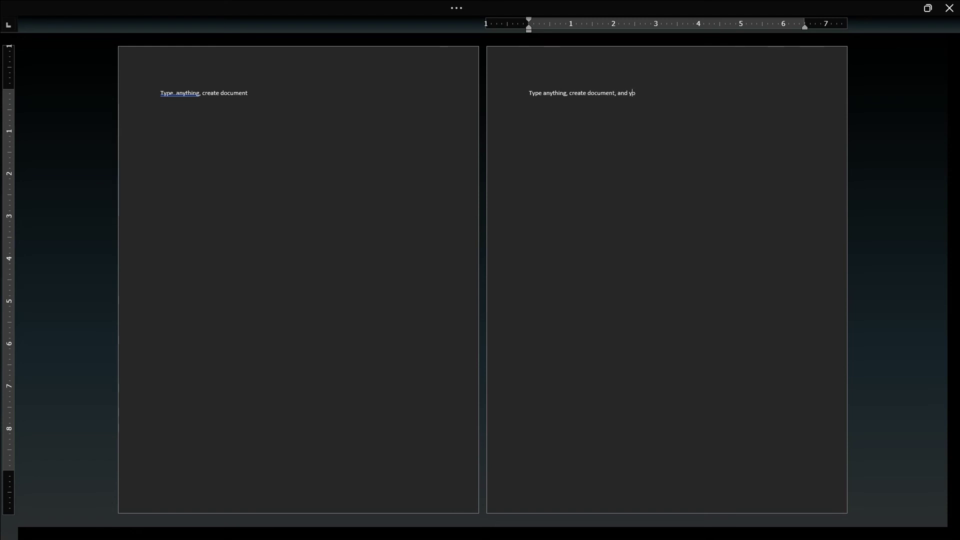
pyautogui.write('r ')
pyautogui.write('exes')
pyautogui.write(' are more ')
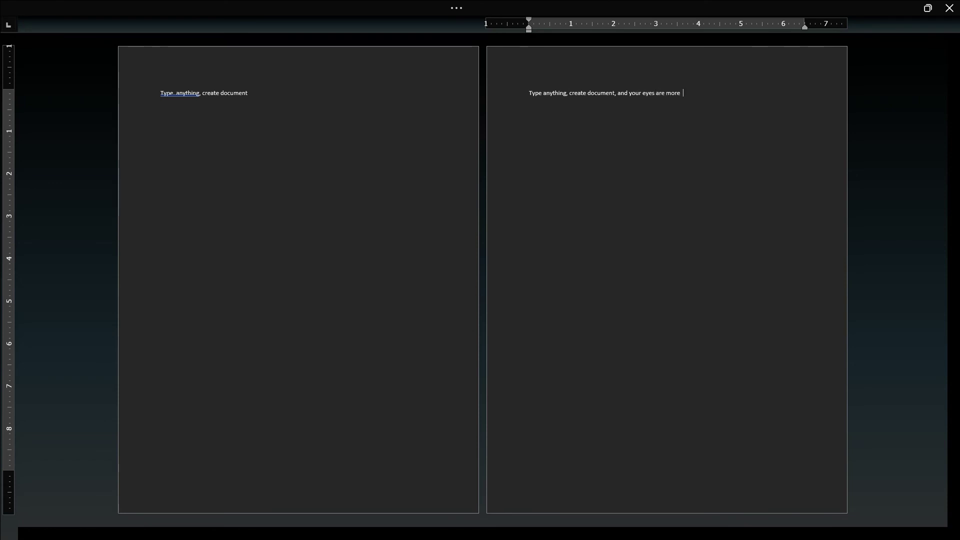
pyautogui.write('relax ')
pyautogui.write('using this')
pyautogui.write(' features')
pyautogui.write('.')
pyautogui.press('Return')
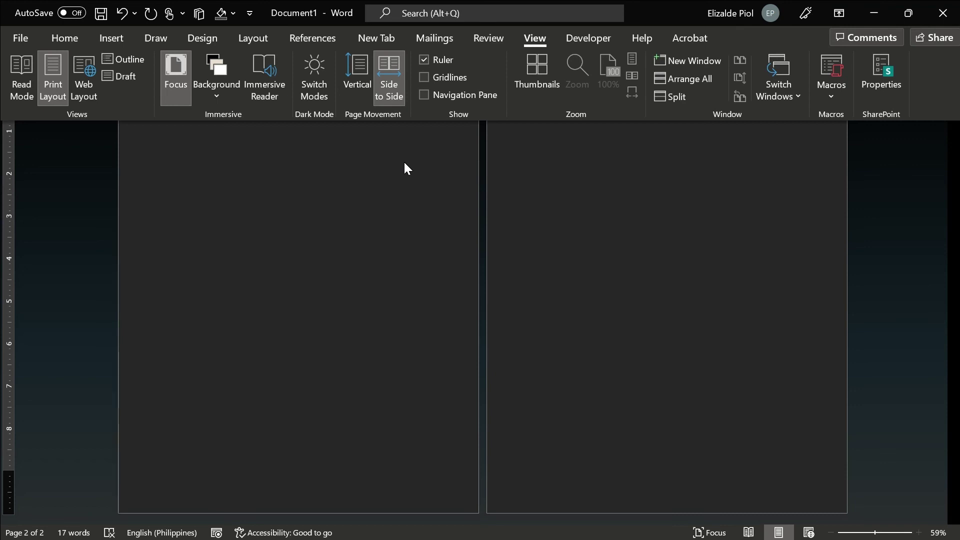
# Dismiss the ribbon so both dark pages and their sentences fill Focus view
pyautogui.click(550, 159)
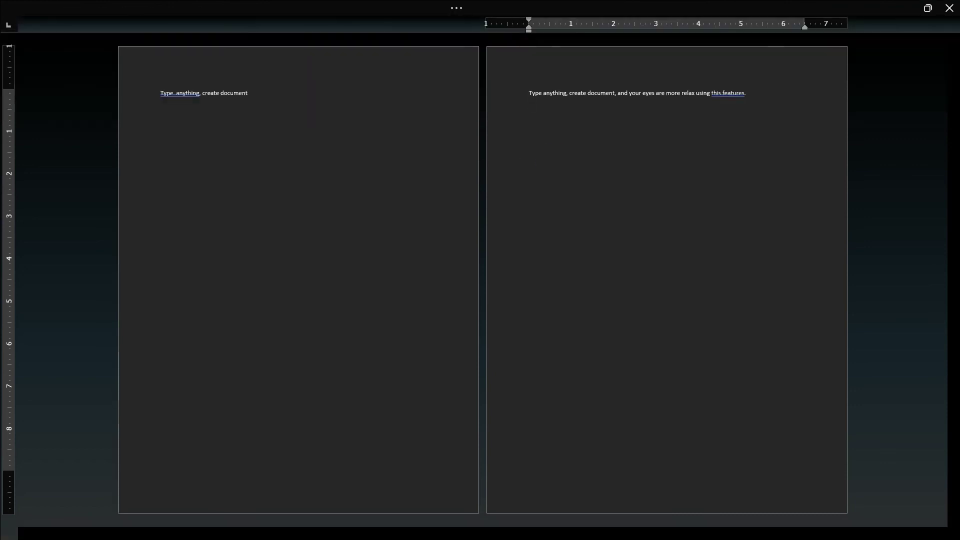